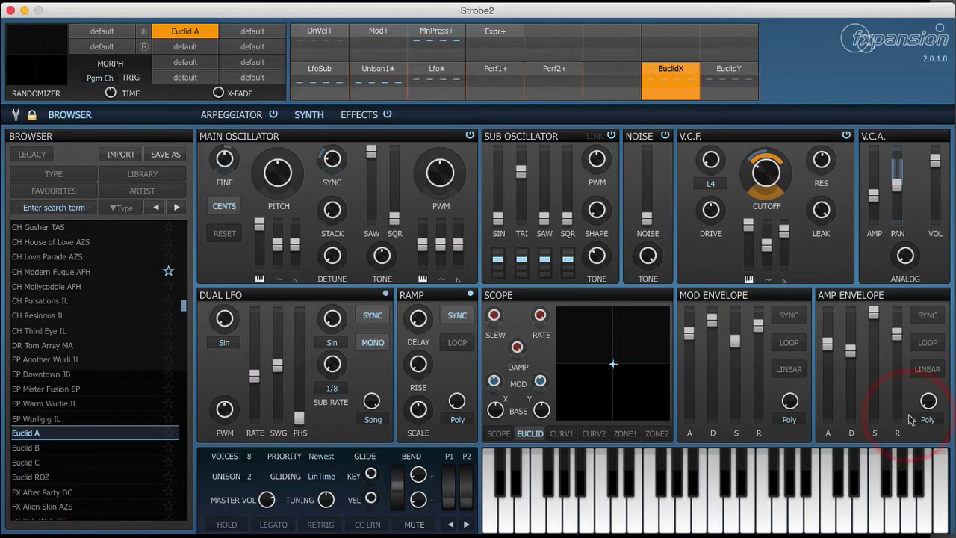
- Keep EuclidX as the mod slot source and set its cutoff modulation range to -4.00 to +55.00 st
click(508, 436)
click(523, 436)
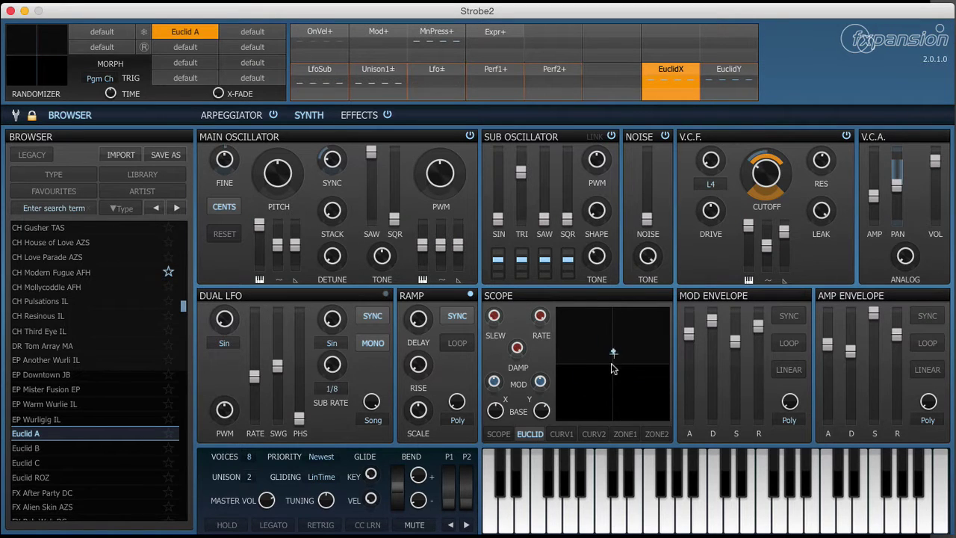
right_click(675, 69)
mouse_move(696, 164)
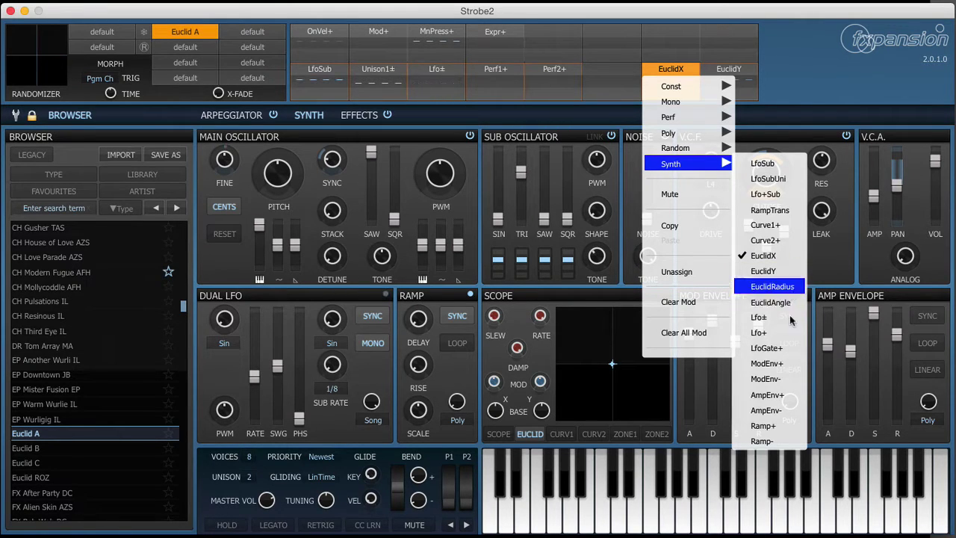
click(796, 47)
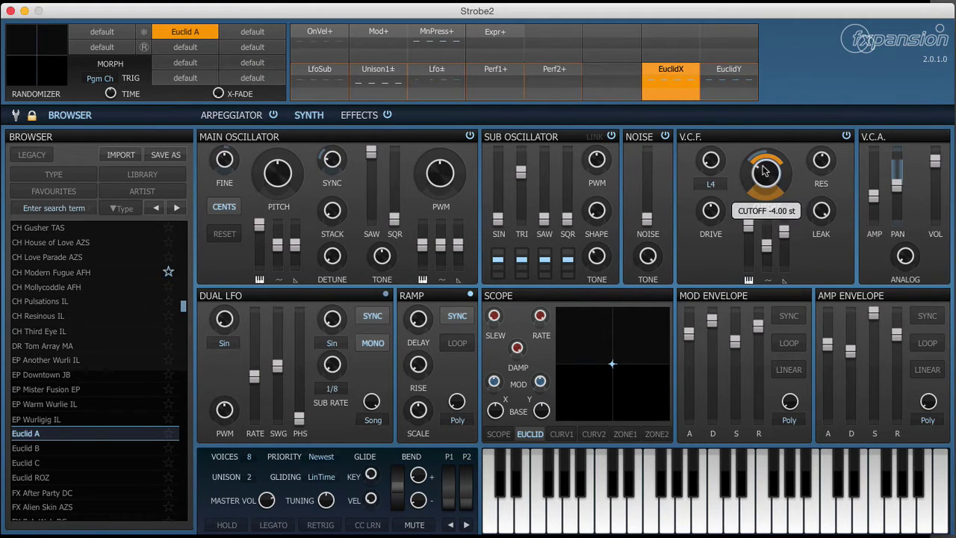
mouse_move(764, 165)
mouse_down()
mouse_move(772, 158)
mouse_move(788, 168)
mouse_move(765, 163)
mouse_up()
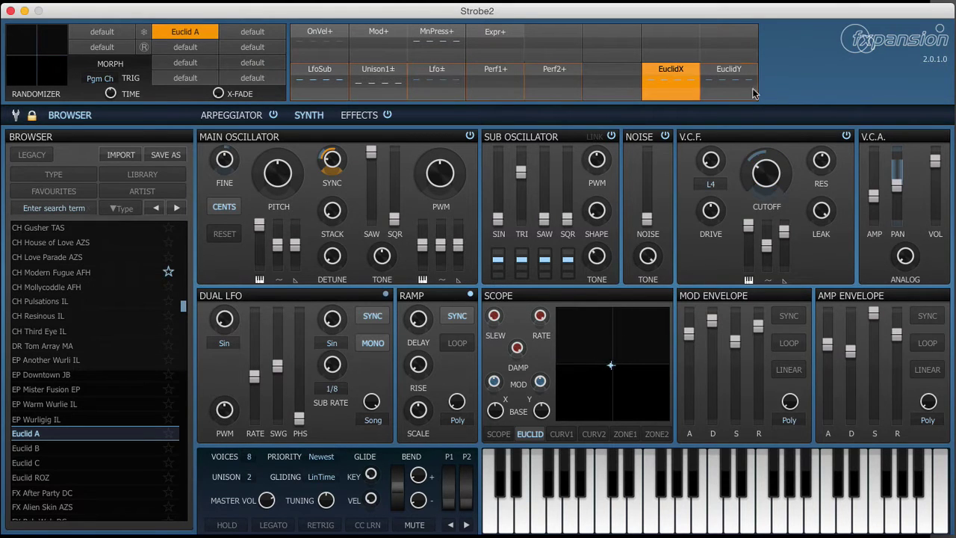
- Make EuclidY the active modulation slot and dismiss its options menu
right_click(729, 73)
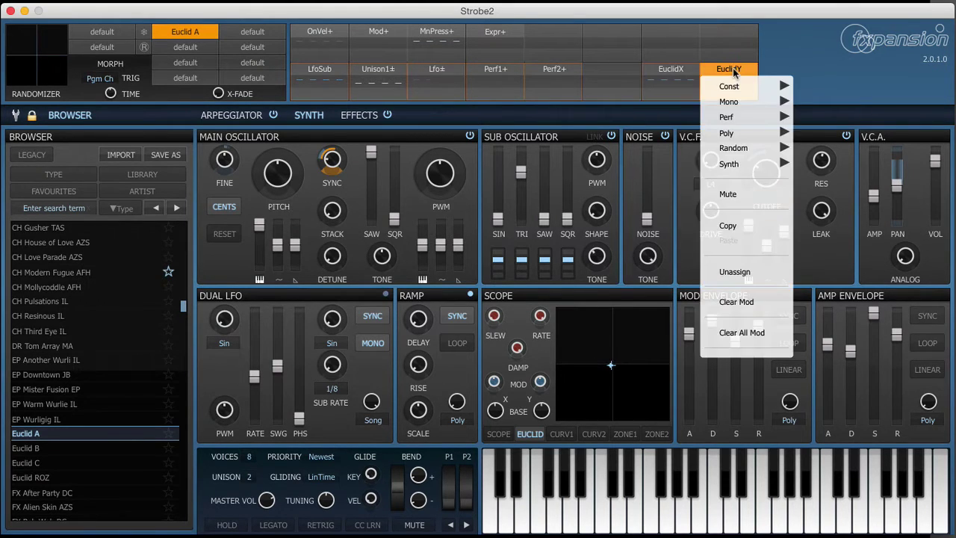
click(349, 178)
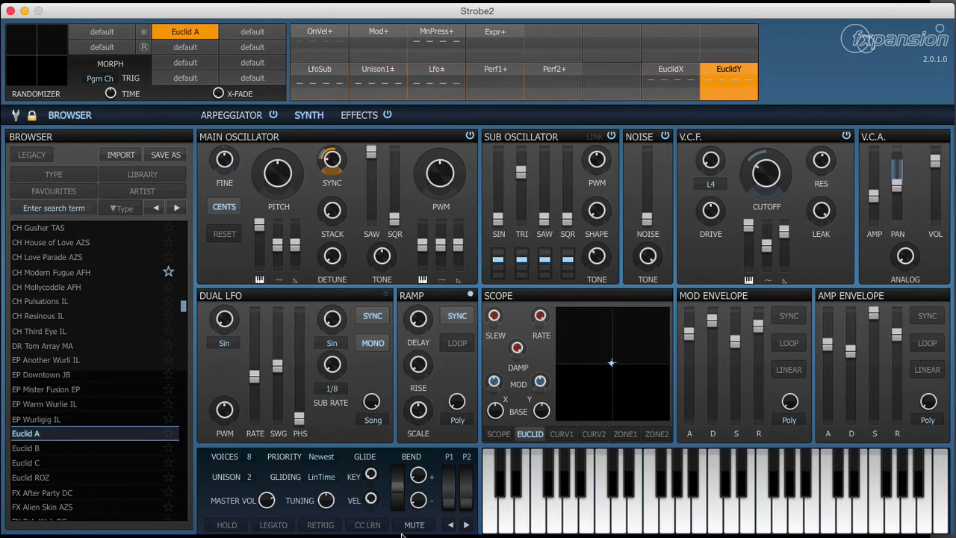
click(373, 526)
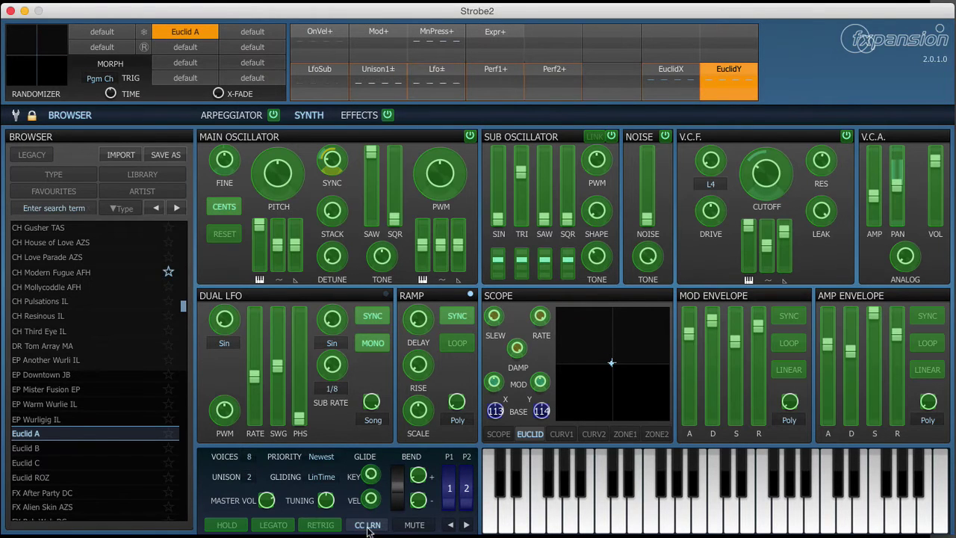
mouse_move(495, 412)
mouse_move(524, 417)
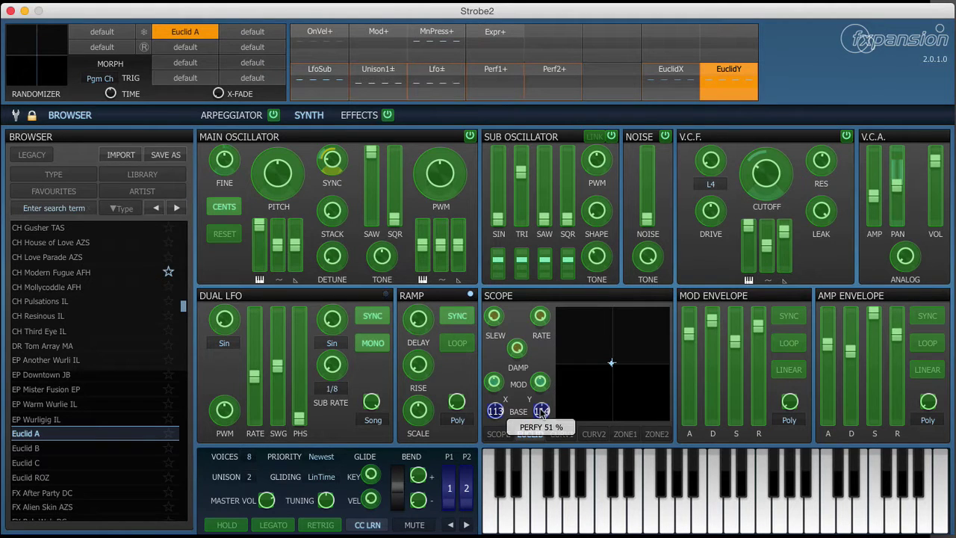
click(375, 527)
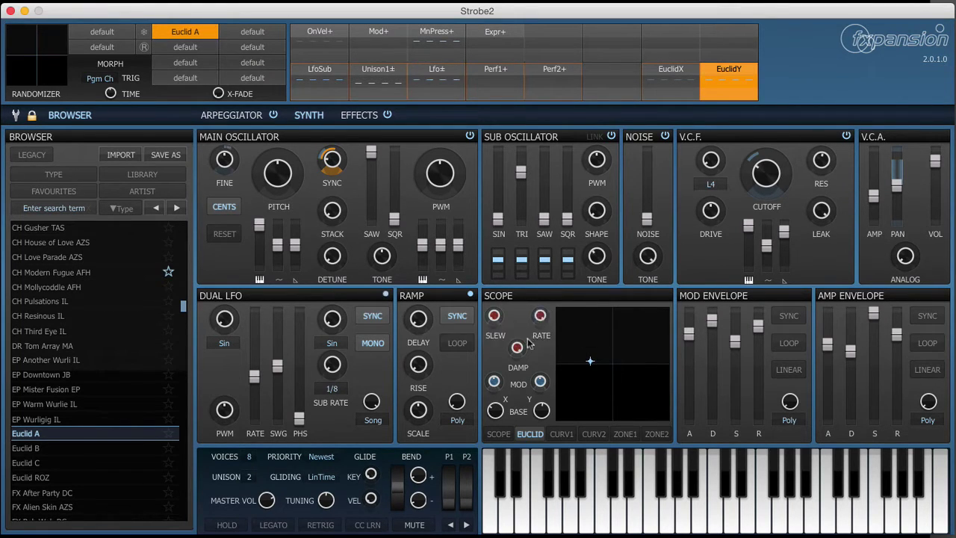
- Slow the Euclid XY rate to 50 % and move the pad target lower-left and back twice
mouse_move(517, 349)
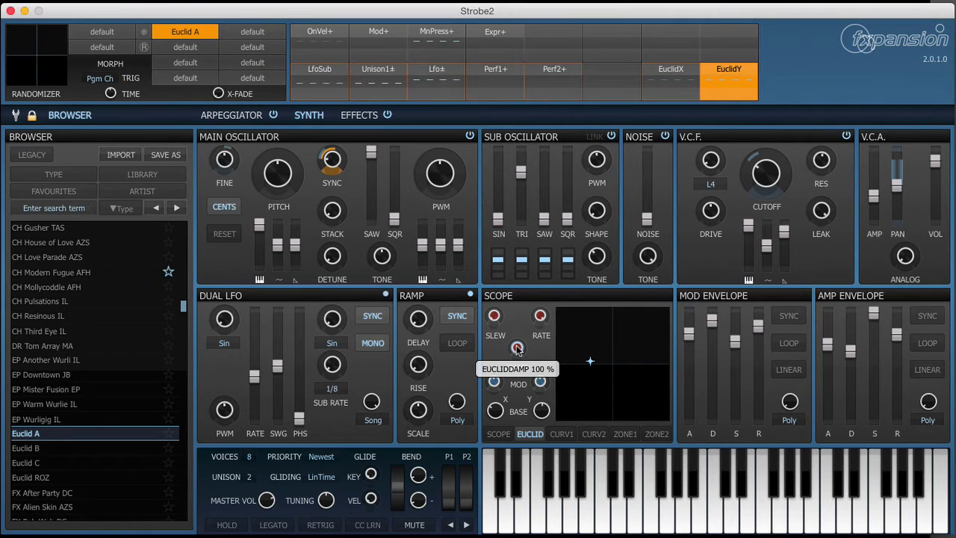
mouse_move(545, 322)
drag(541, 327, 544, 383)
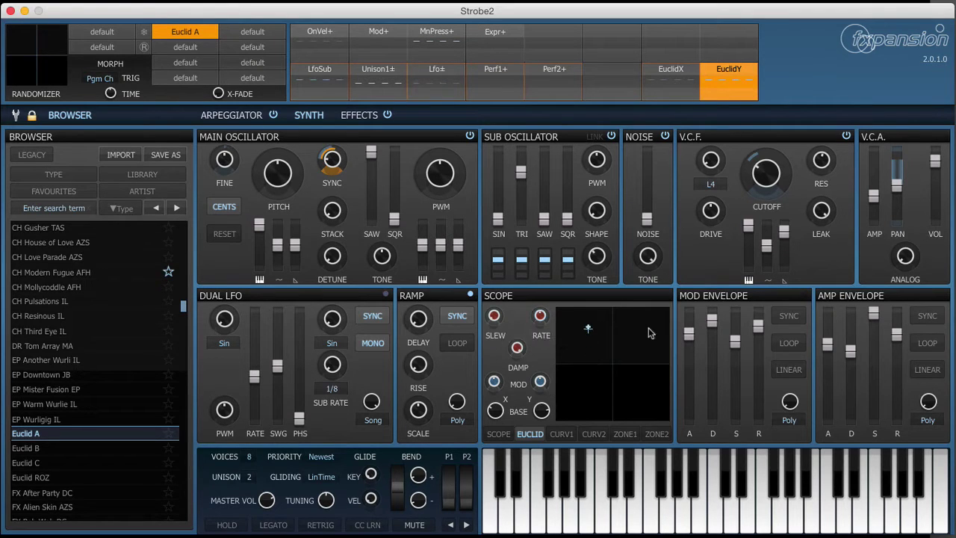
drag(648, 330, 569, 401)
click(648, 332)
drag(568, 409, 577, 396)
click(639, 333)
- Set the Euclid rate to about 39 % and damping to 66 %, then nudge the target up-right
drag(541, 317, 541, 359)
drag(527, 358, 538, 410)
drag(589, 385, 617, 356)
mouse_move(541, 317)
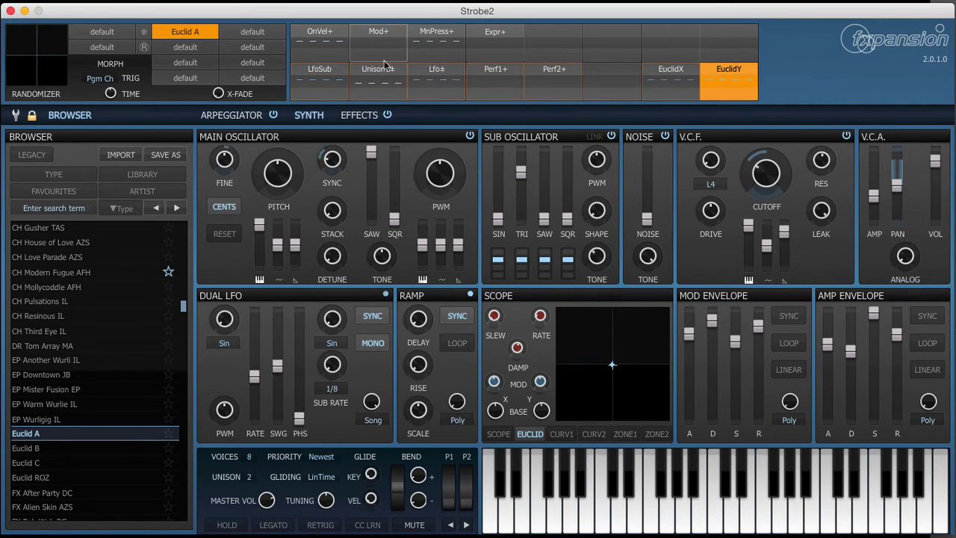
- Add Lfo± modulation to Euclid X and Euclid Y adjust (Y at 26 %) and raise the Euclid rate to 42 %
click(436, 79)
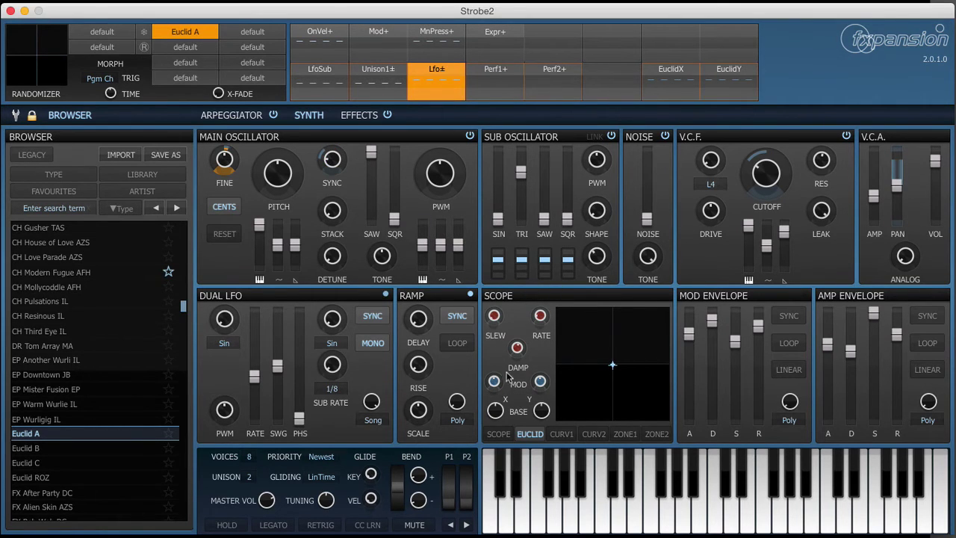
drag(504, 382, 512, 329)
mouse_move(537, 320)
drag(537, 319, 543, 319)
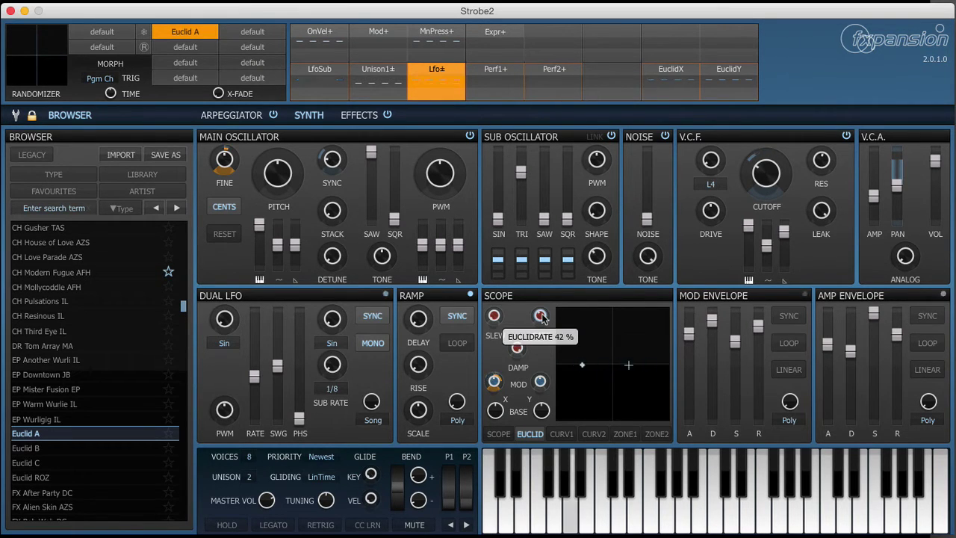
mouse_move(552, 382)
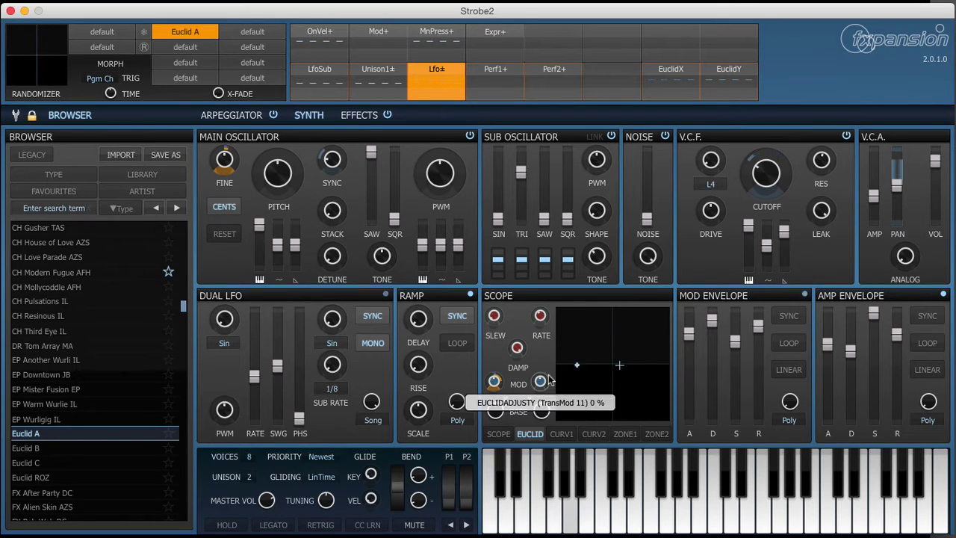
drag(548, 364, 554, 341)
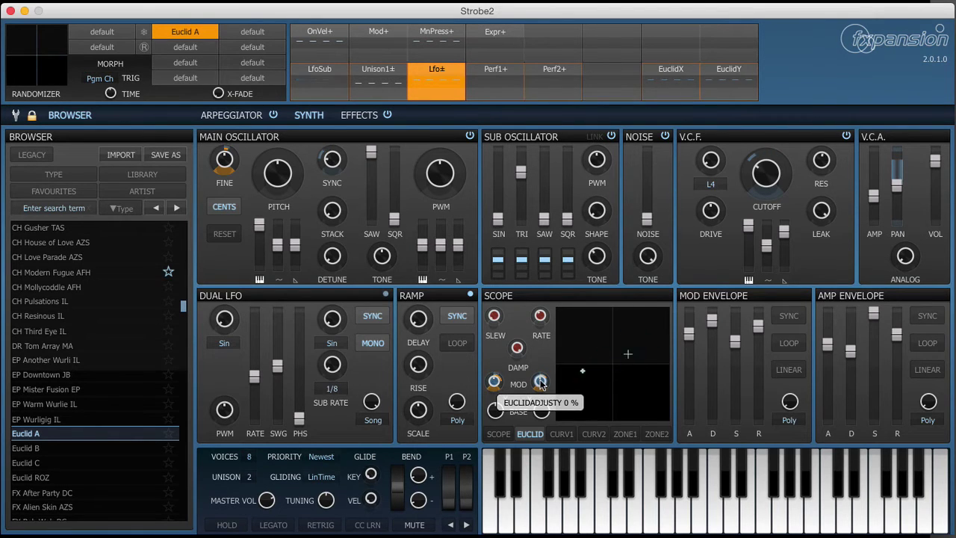
- Load the Euclid B preset, check its arpeggiator pattern, and select the StepSeq+ mod slot
click(73, 448)
click(252, 117)
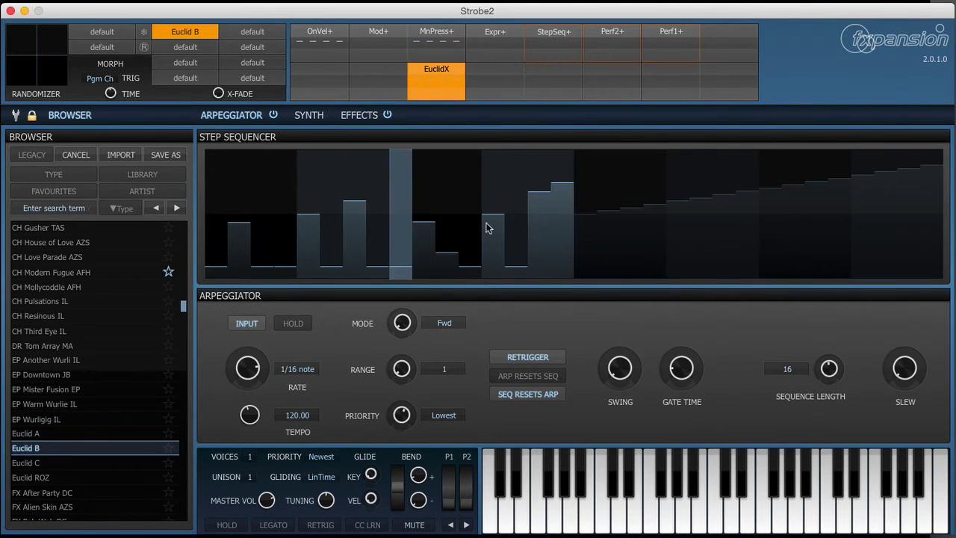
click(312, 116)
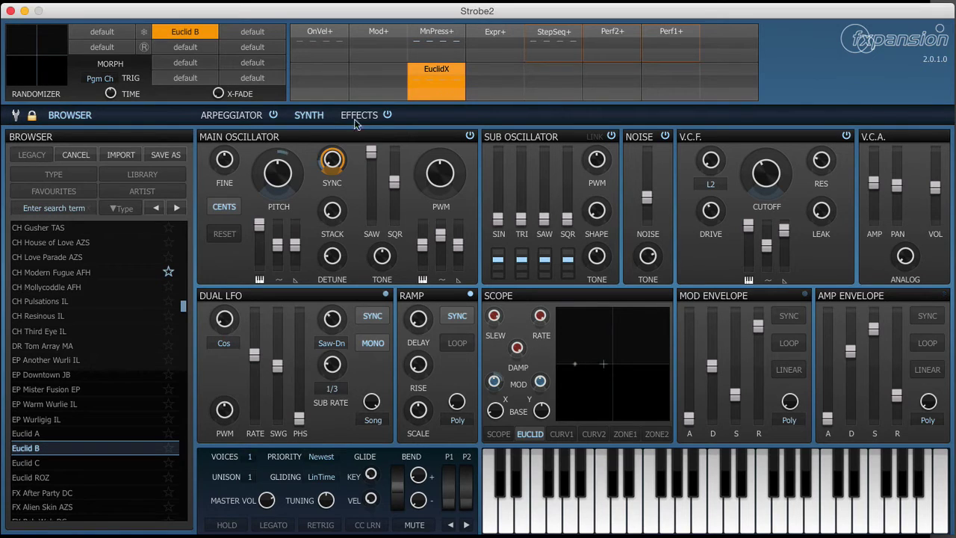
mouse_move(371, 160)
click(561, 38)
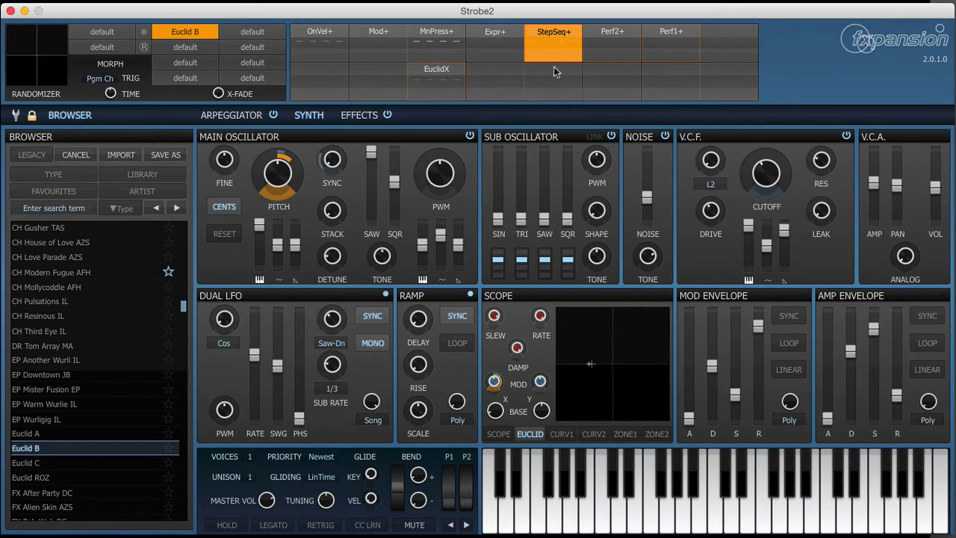
- Confirm the EuclidX slot stays assigned to EuclidX and inspect the SYNC knob's modulation range
click(445, 70)
mouse_move(441, 164)
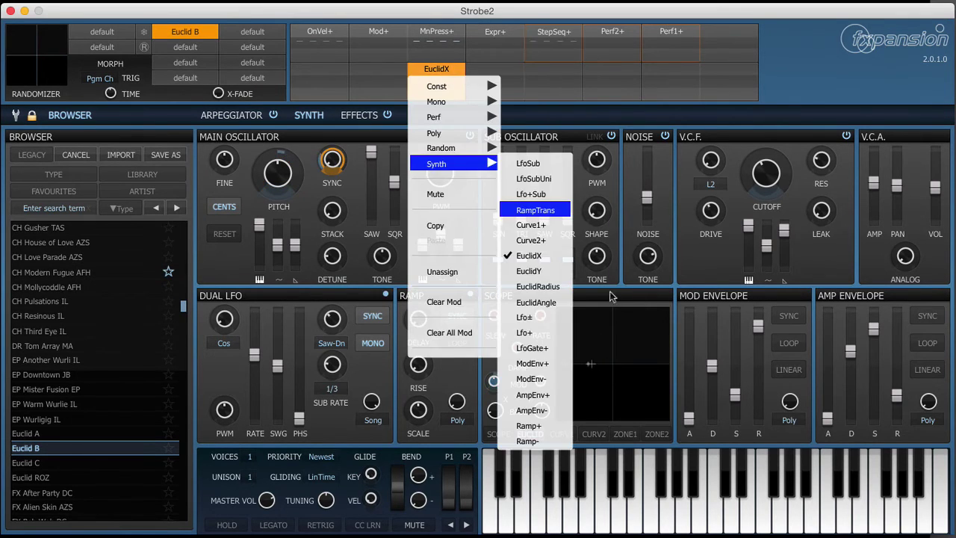
click(595, 300)
mouse_move(494, 317)
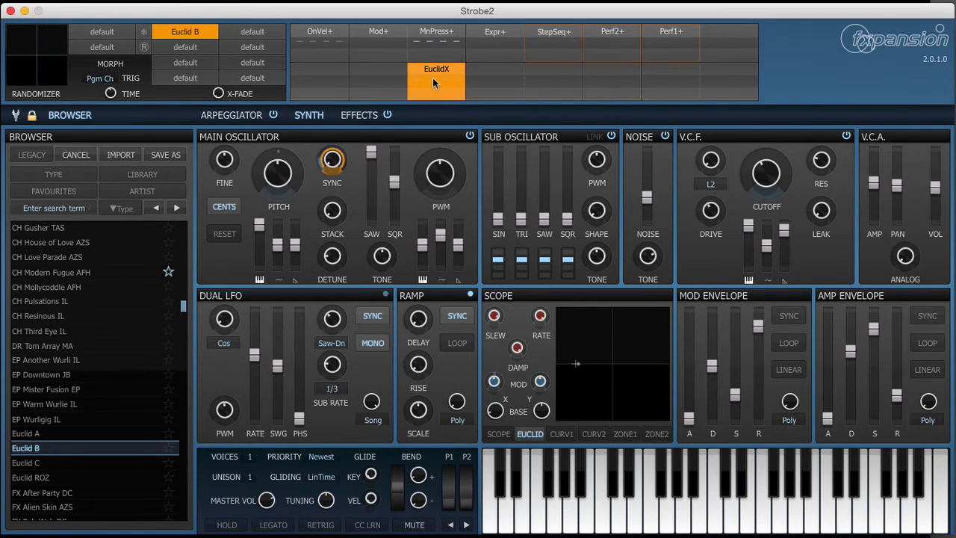
- Set EuclidX sync pitch modulation to +48 st, then sweep Euclid slew to 0 % and back to ~75 %
click(345, 161)
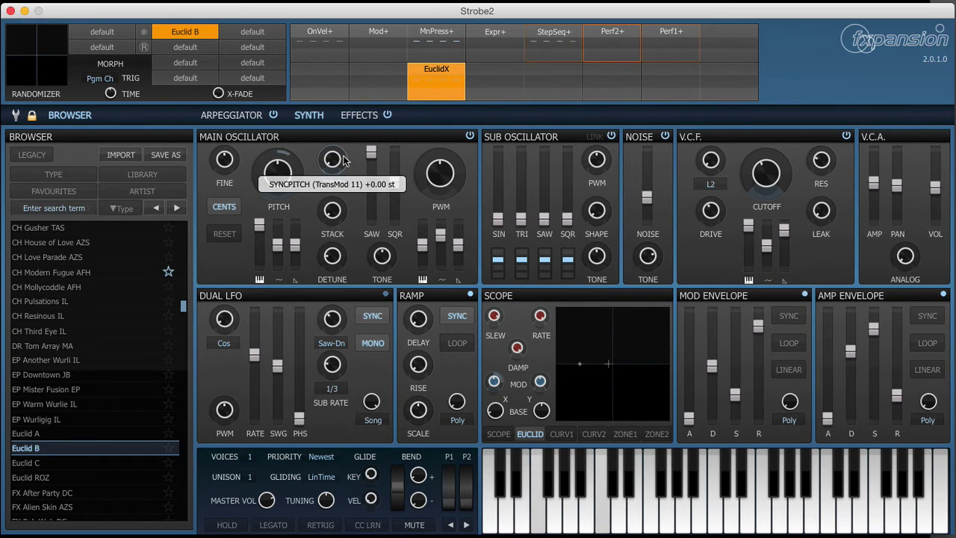
drag(343, 159, 341, 1)
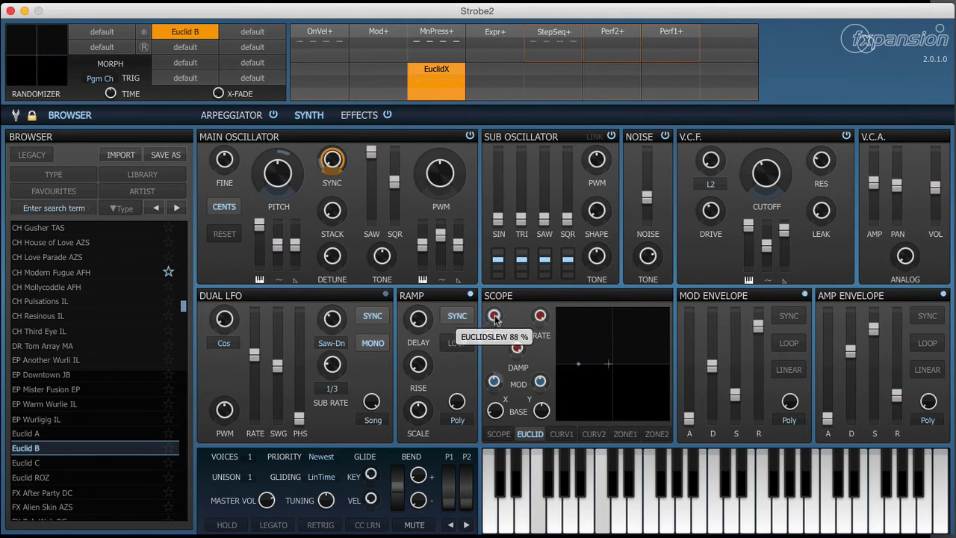
drag(493, 317, 530, 467)
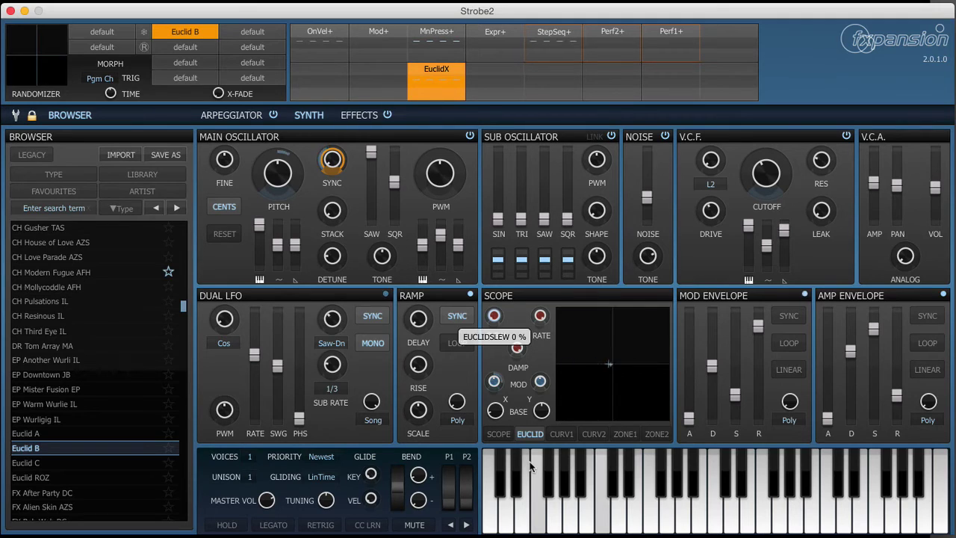
drag(529, 463, 526, 314)
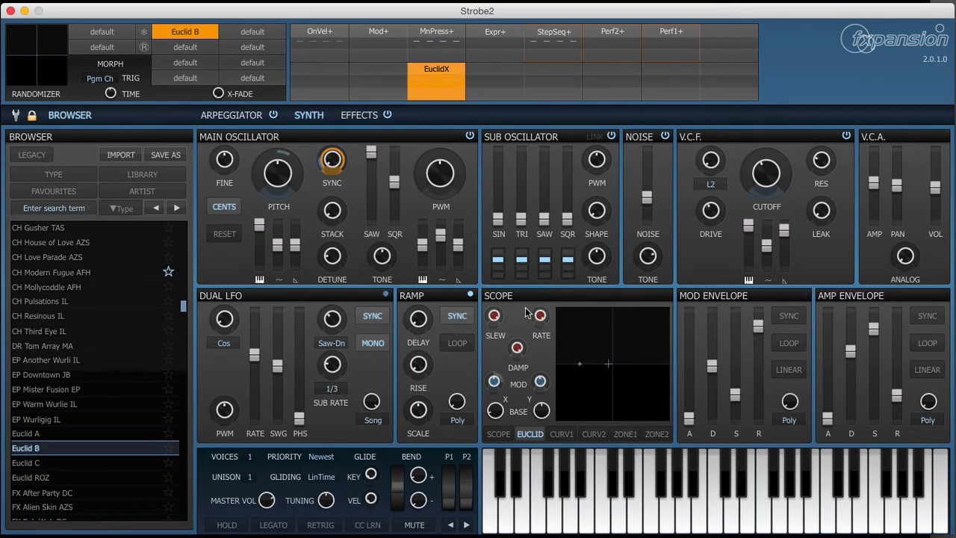
- Load the Euclid C preset and select the EuclidRadius modulation slot
click(104, 464)
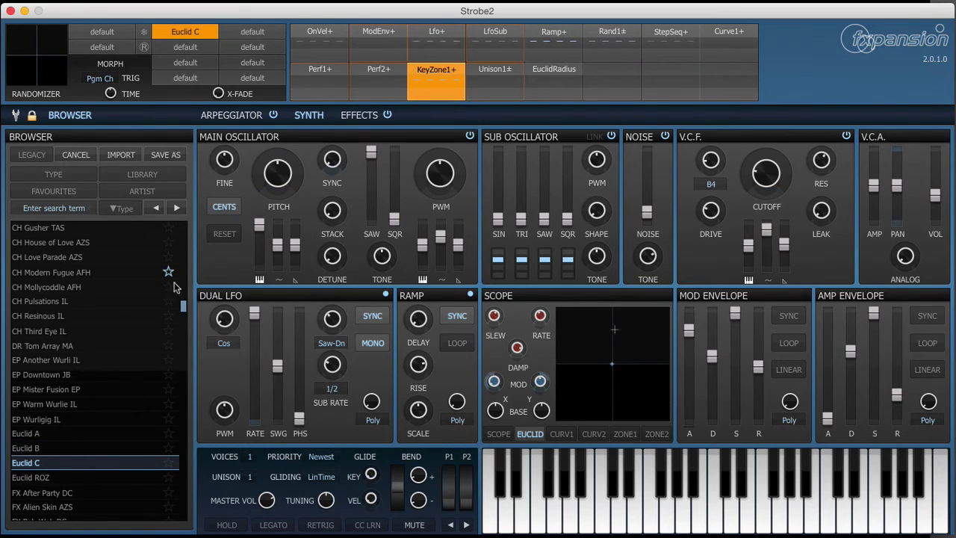
click(564, 76)
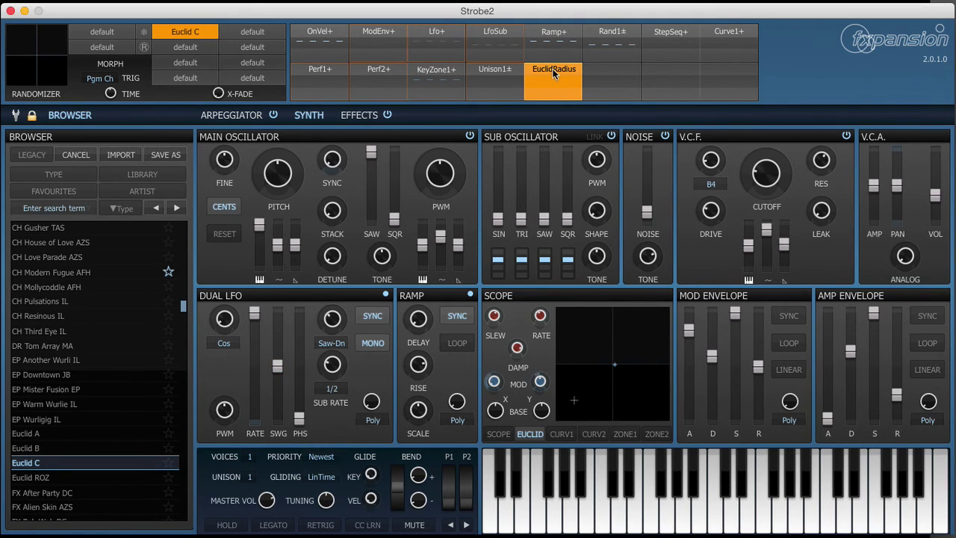
click(608, 65)
mouse_move(620, 164)
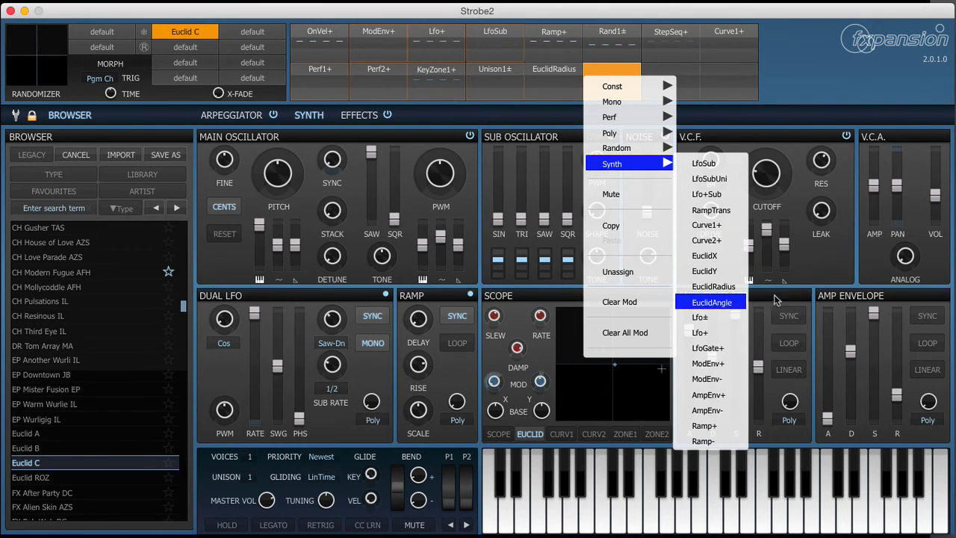
click(666, 385)
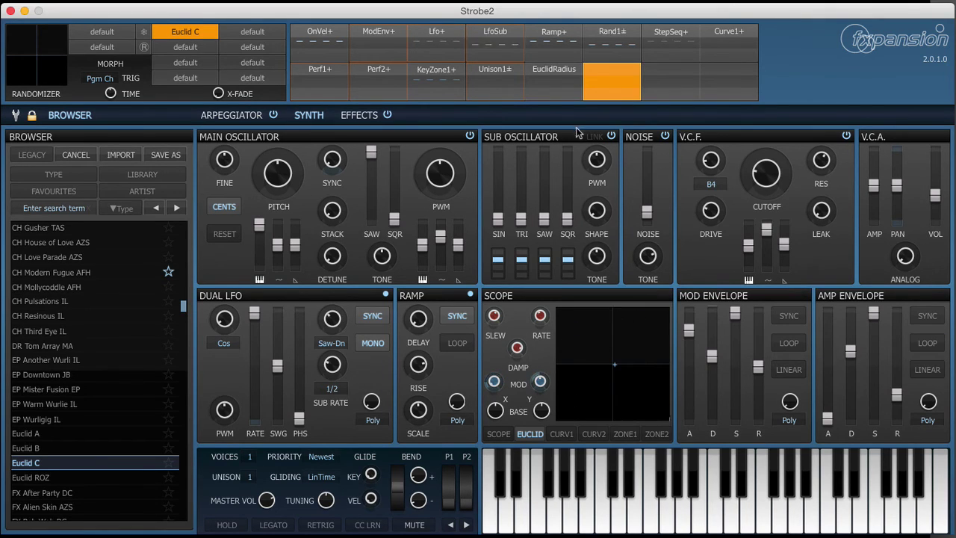
- Have EuclidRadius modulate the oscillator sync and adjust the scope's MOD X amount
click(566, 74)
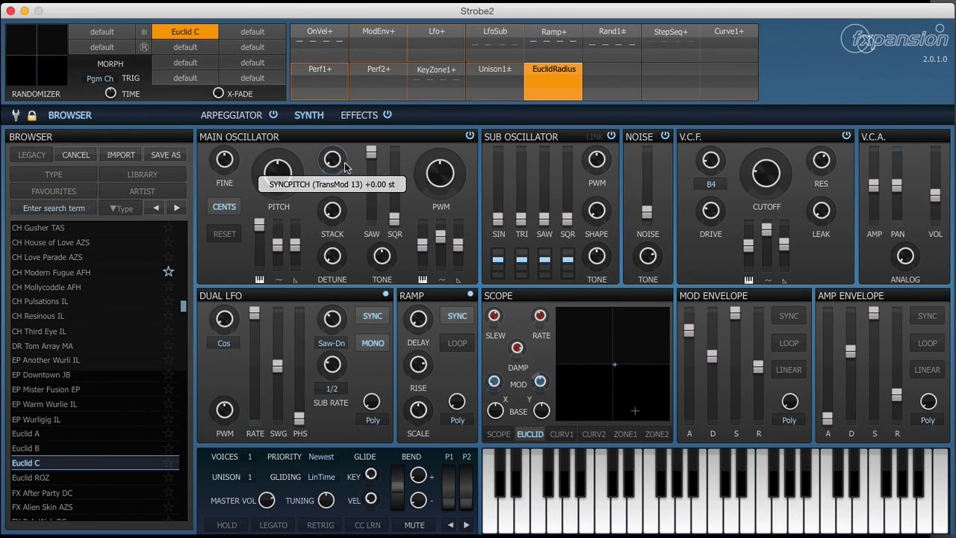
drag(345, 167, 345, 153)
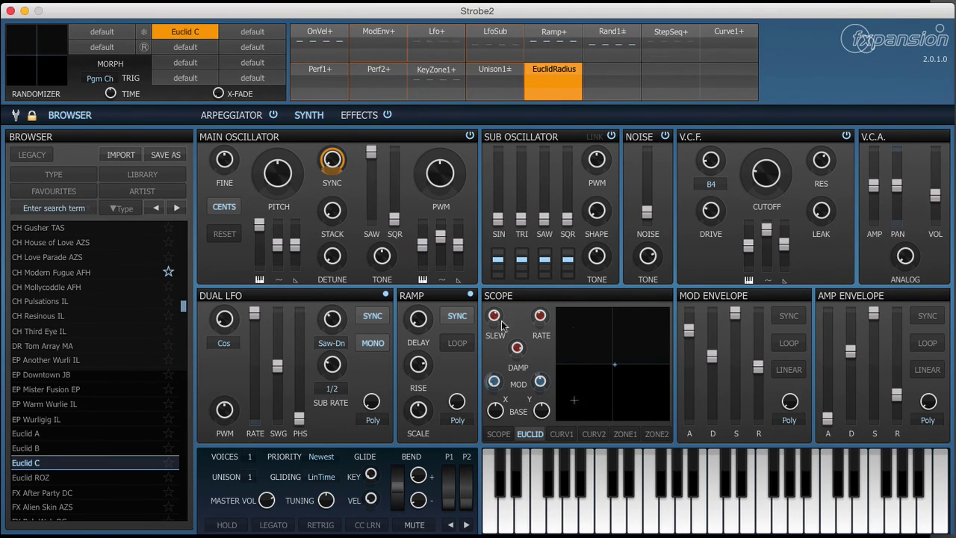
drag(493, 381, 494, 369)
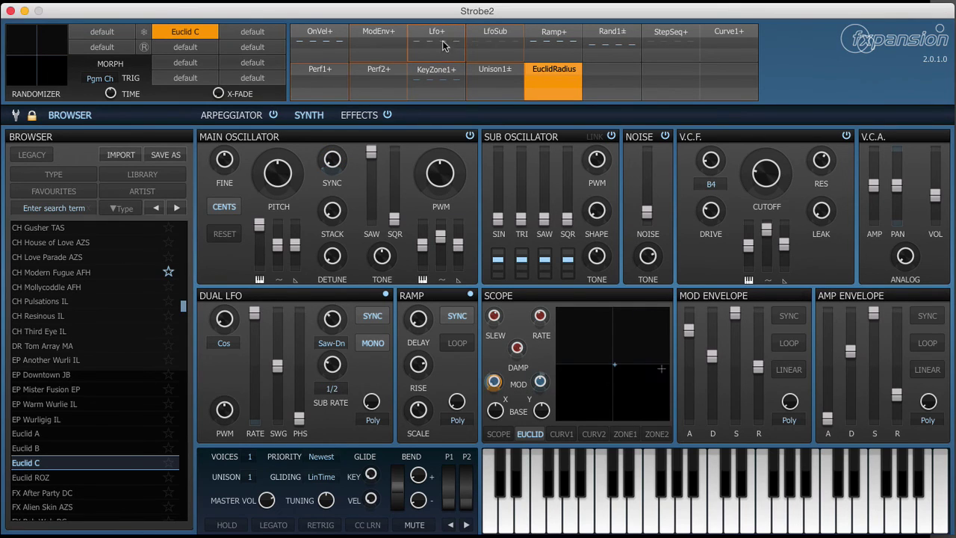
- Check the Lfo+ and LfoSub scope assignments, adjusting the MOD Y amount
click(443, 38)
click(515, 384)
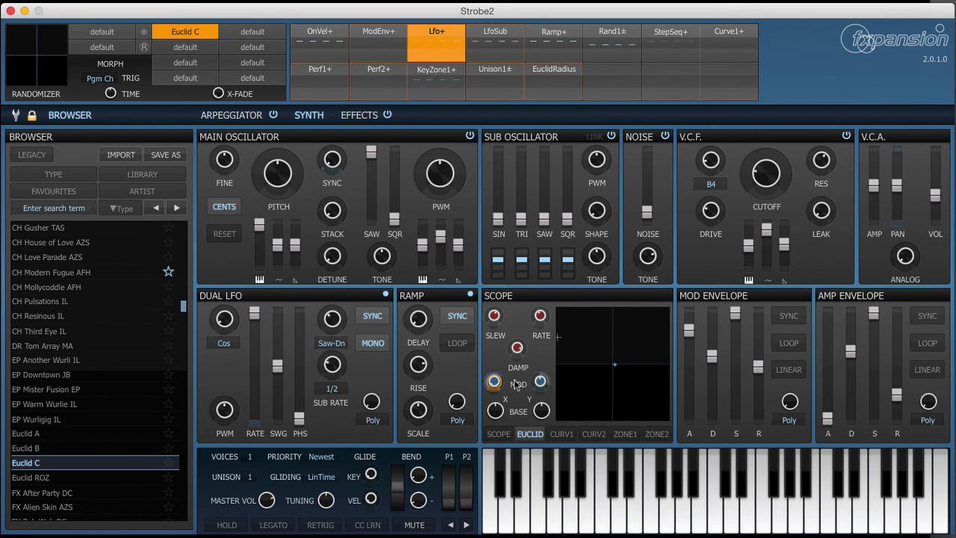
drag(540, 381, 540, 369)
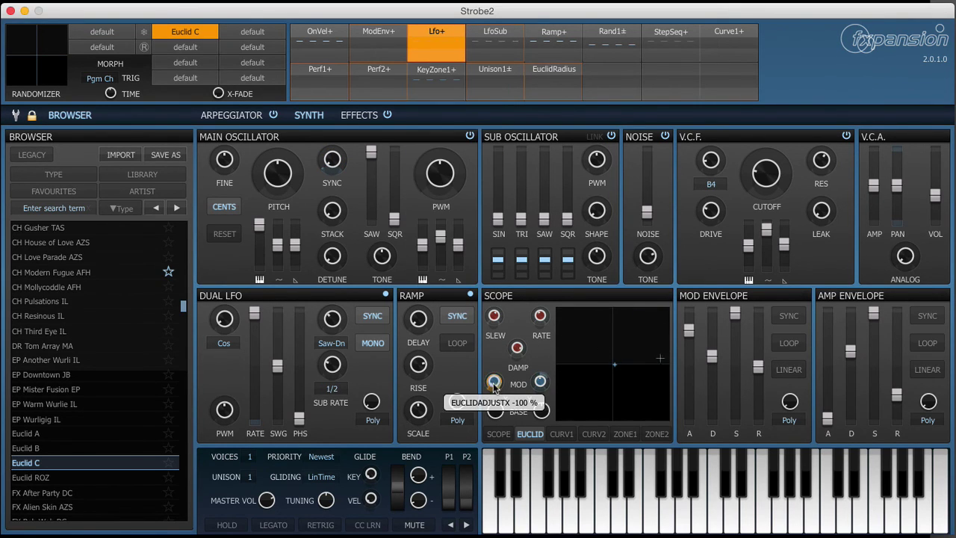
click(500, 34)
click(530, 384)
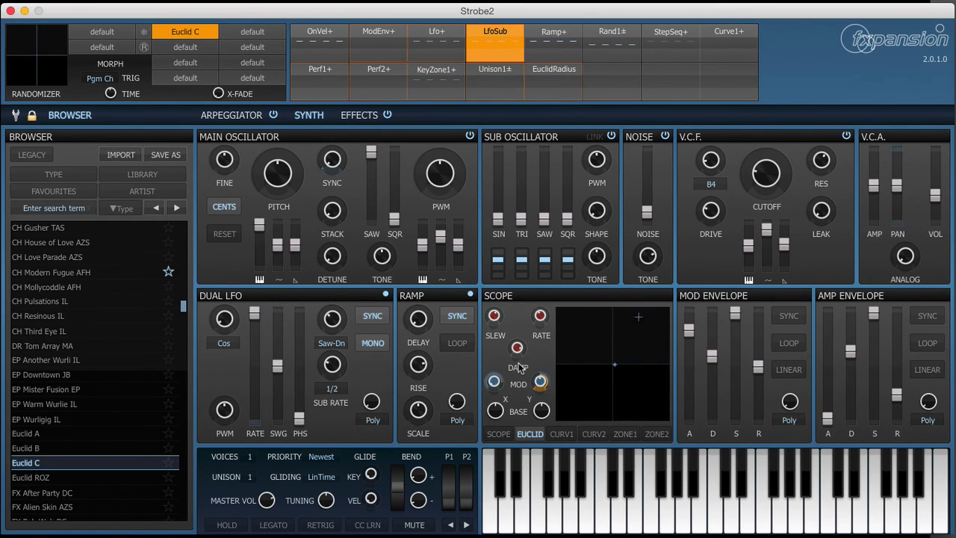
mouse_move(517, 352)
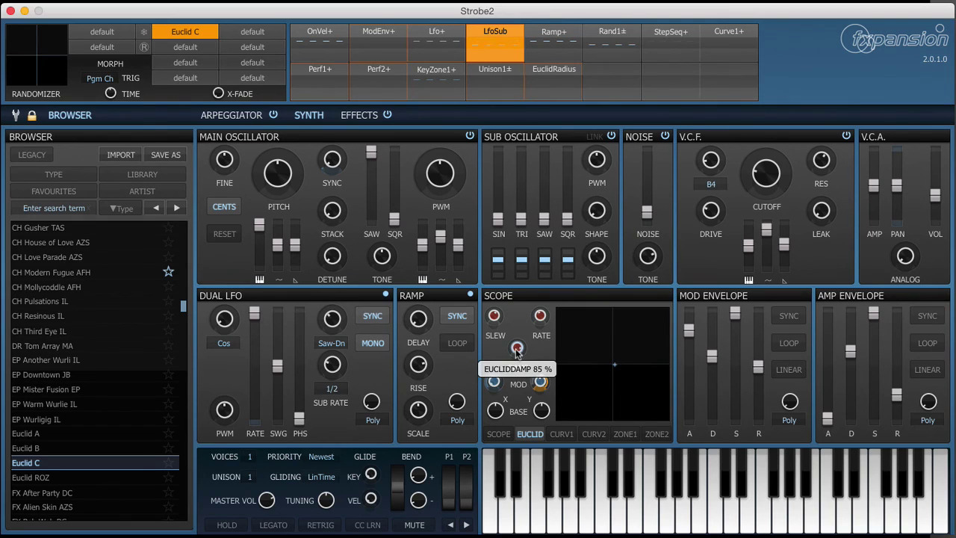
mouse_move(541, 317)
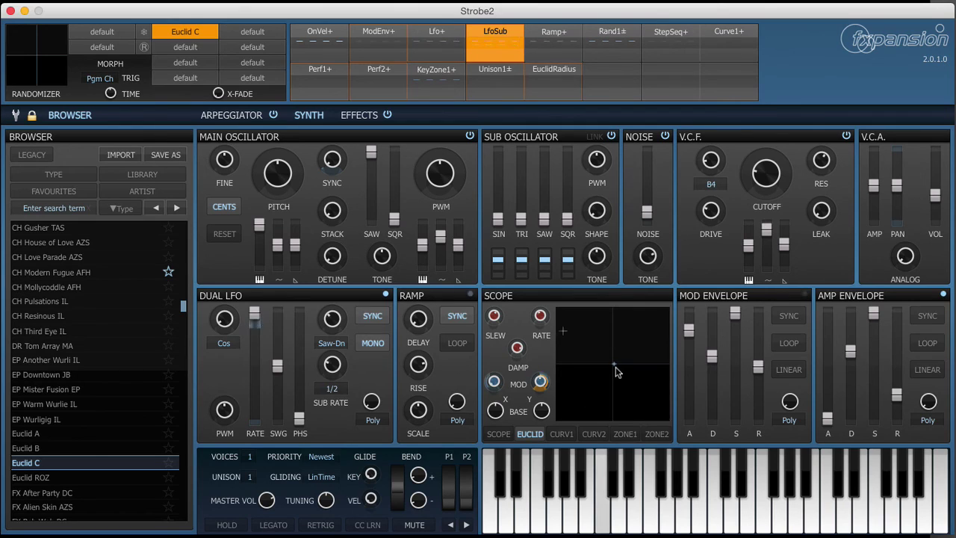
mouse_move(687, 390)
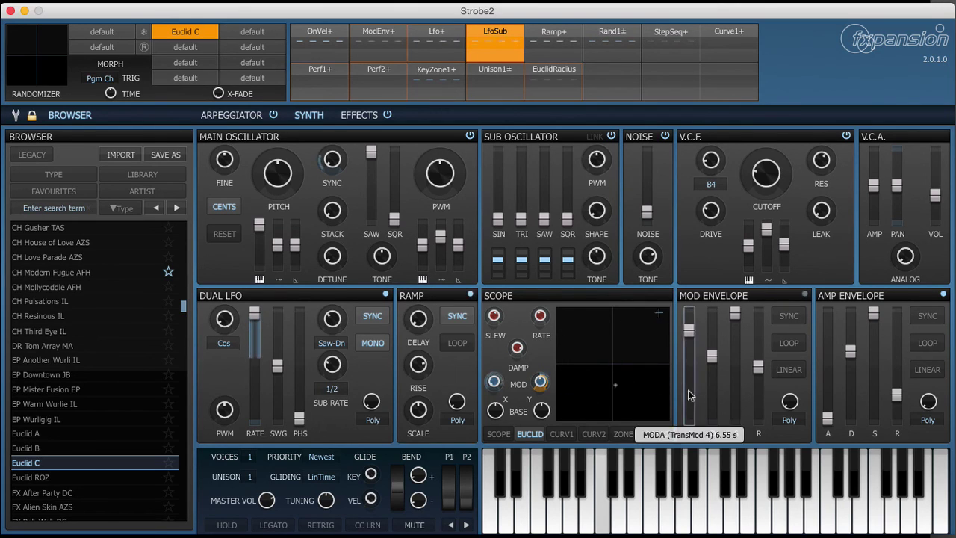